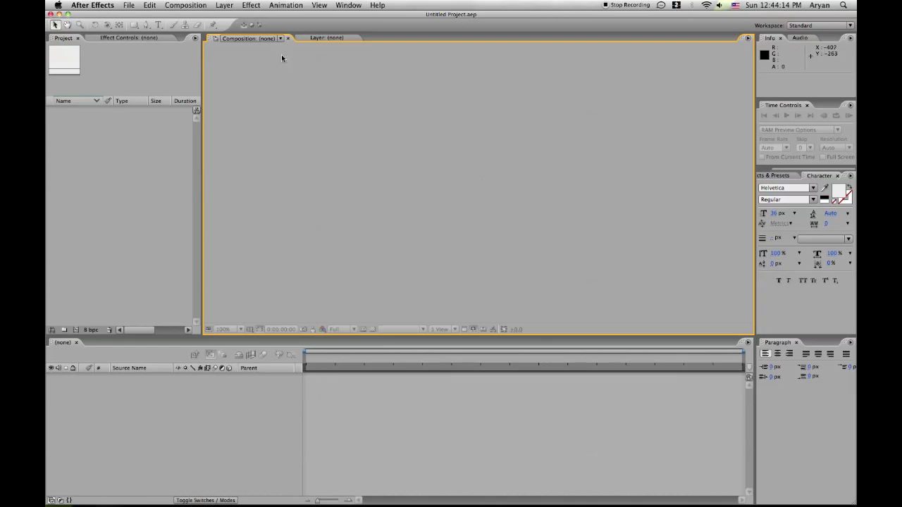
Open the File menu of the empty Untitled Project
left_click(131, 5)
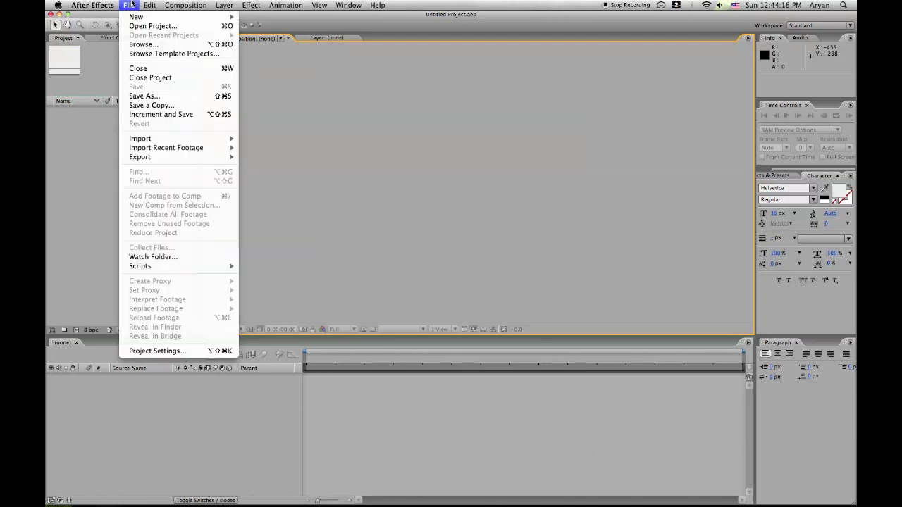
Import Rampslomo4Clip.mov from the Desktop and drag the footage toward the composition viewer
mouse_move(182, 138)
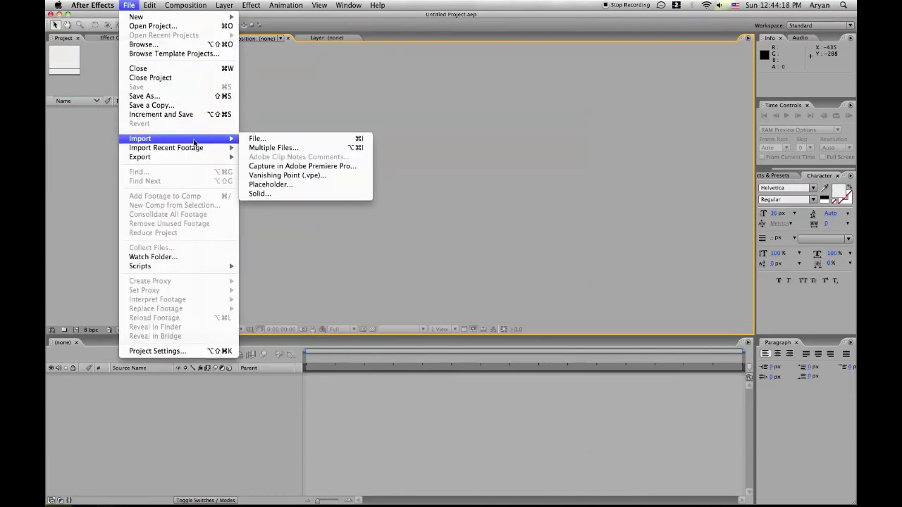
left_click(313, 139)
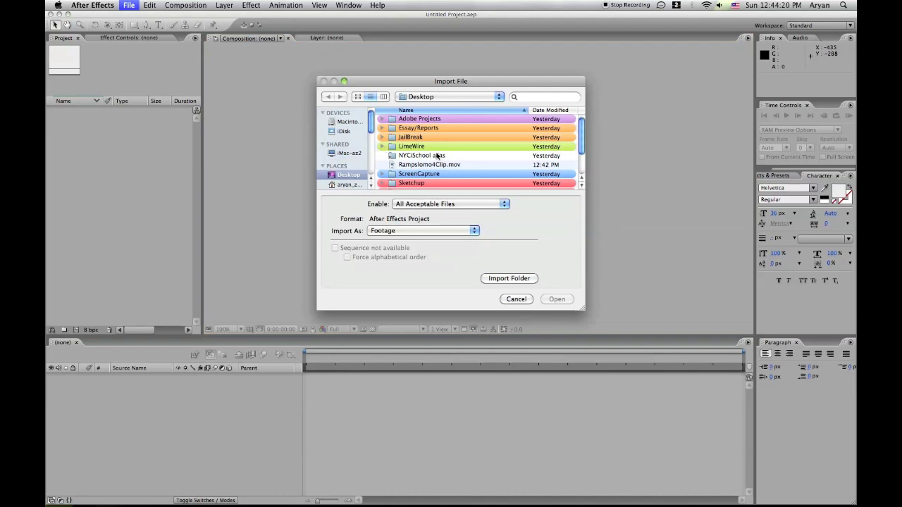
left_click(437, 164)
left_click(560, 299)
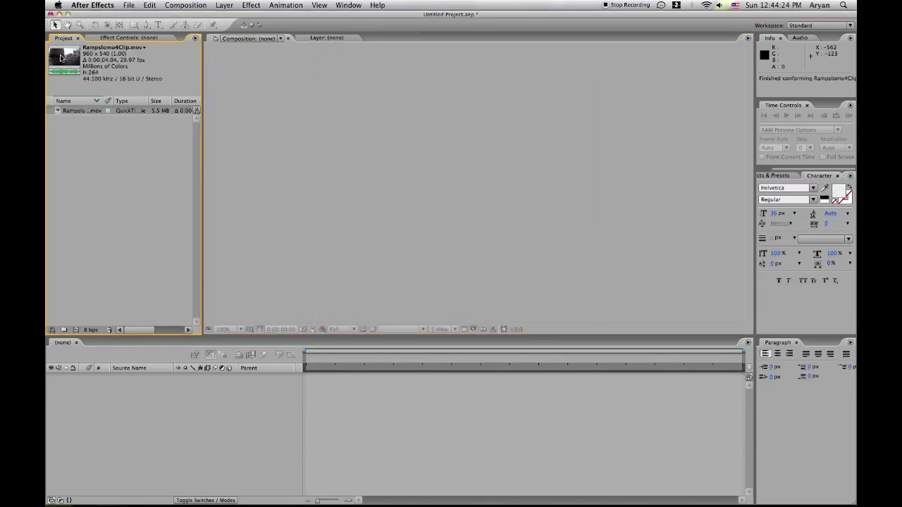
left_click_drag(61, 59, 300, 92)
Create the Rampslomo4Clip composition and trim the layer's out point to about 3;18
left_click_drag(478, 188, 479, 189)
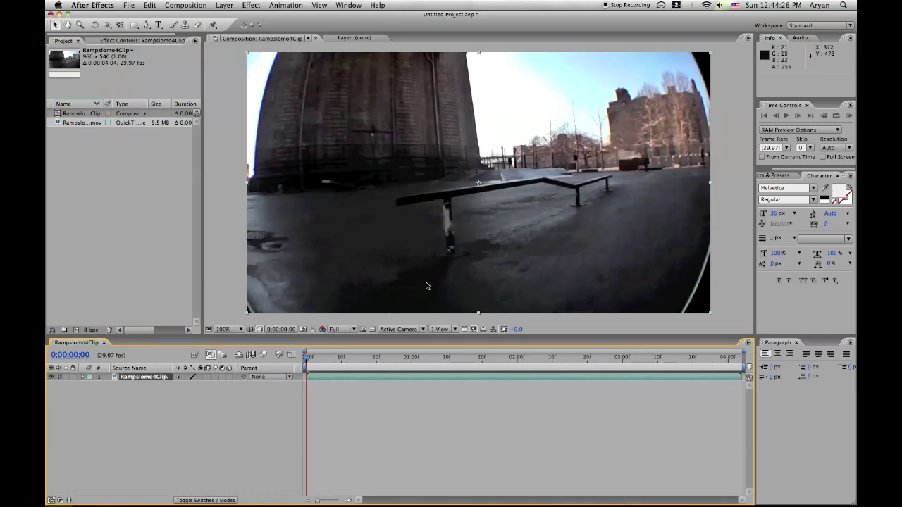
left_click_drag(308, 359, 692, 358)
left_click_drag(741, 377, 151, 379)
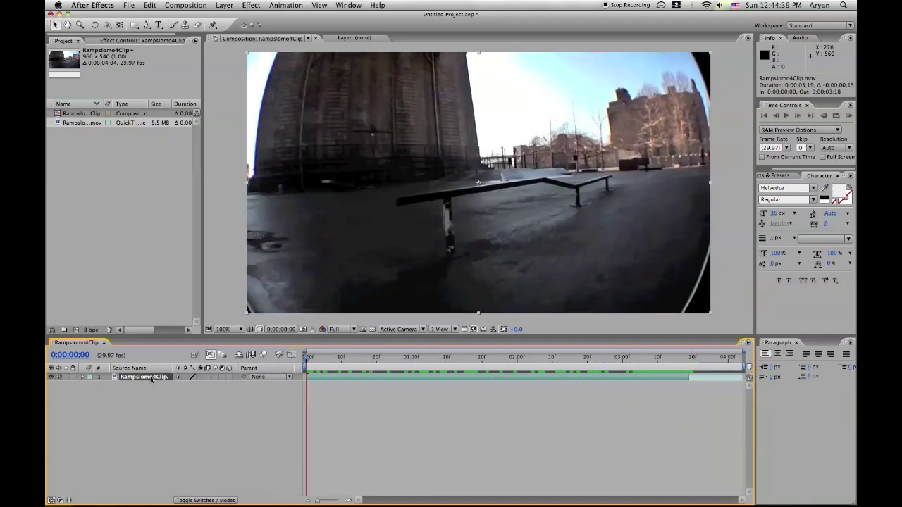
Enable Time Remapping on the Rampslomo4Clip layer
right_click(339, 378)
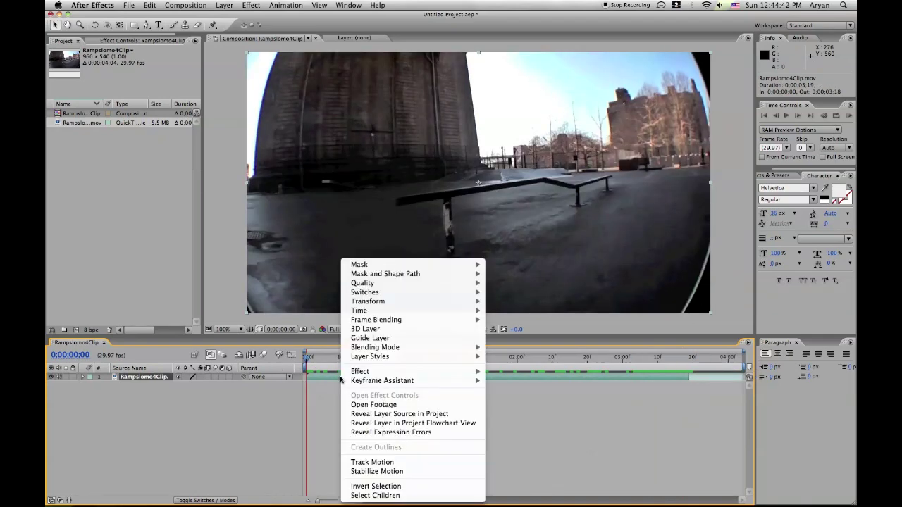
mouse_move(426, 310)
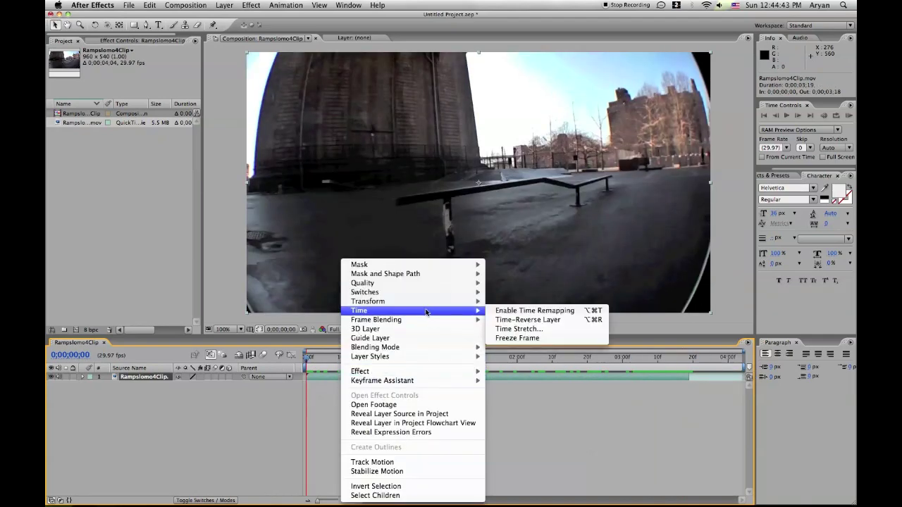
left_click(519, 310)
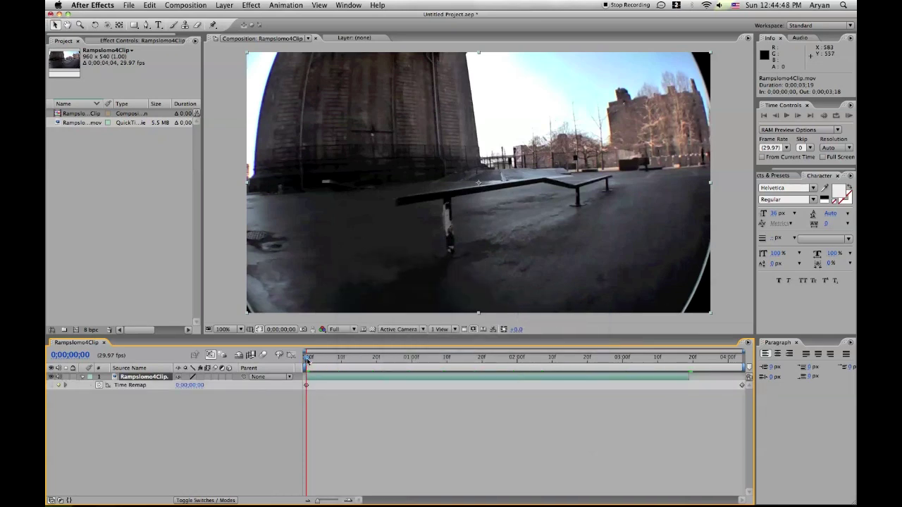
Move the last Time Remap keyframe back to the trimmed end at 3;19
left_click_drag(307, 361, 690, 363)
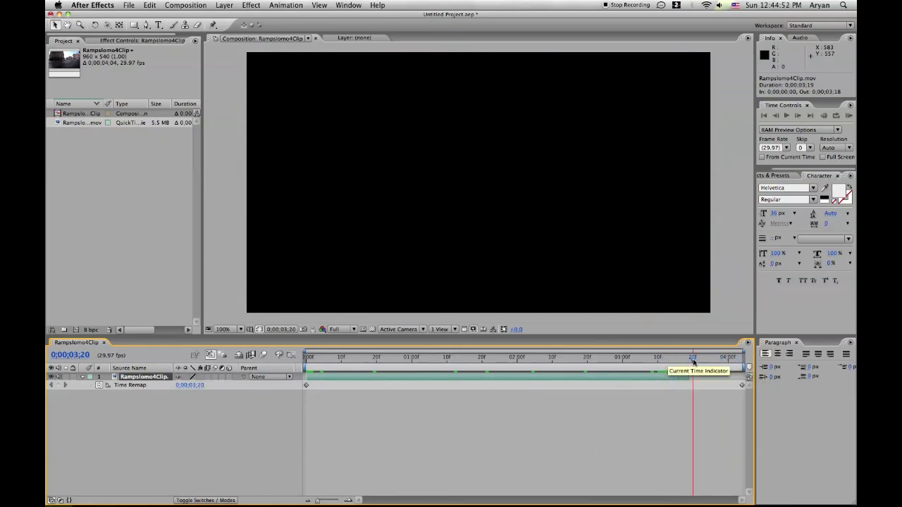
left_click(739, 386)
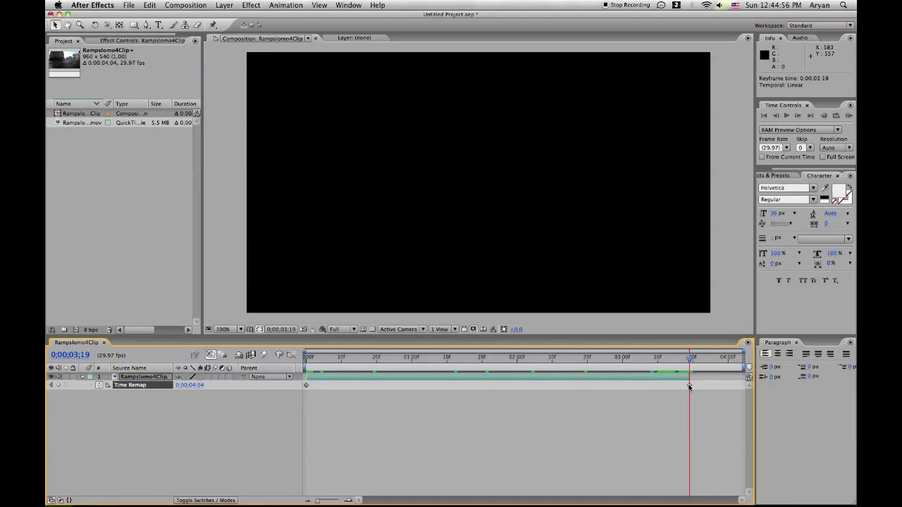
left_click_drag(689, 387, 689, 386)
Shift the first Time Remap keyframe to 0;00;00;13
left_click_drag(691, 361, 352, 361)
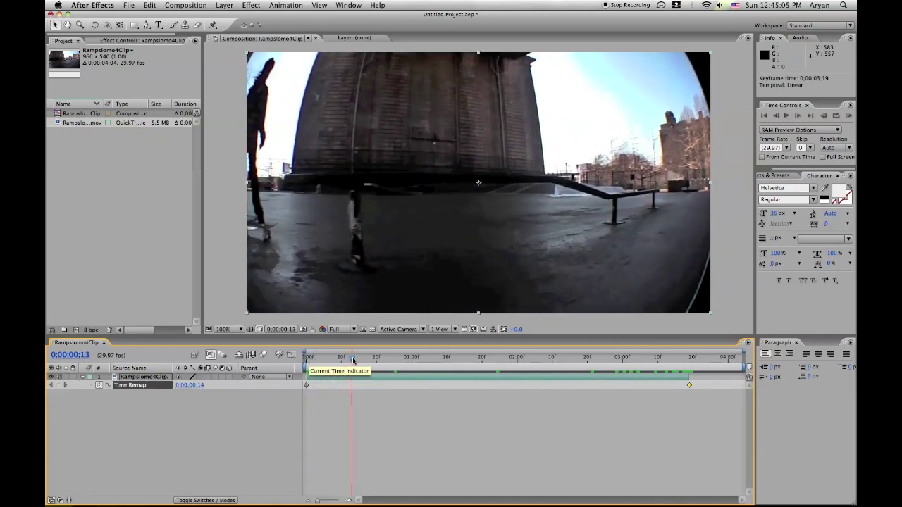
left_click(307, 376)
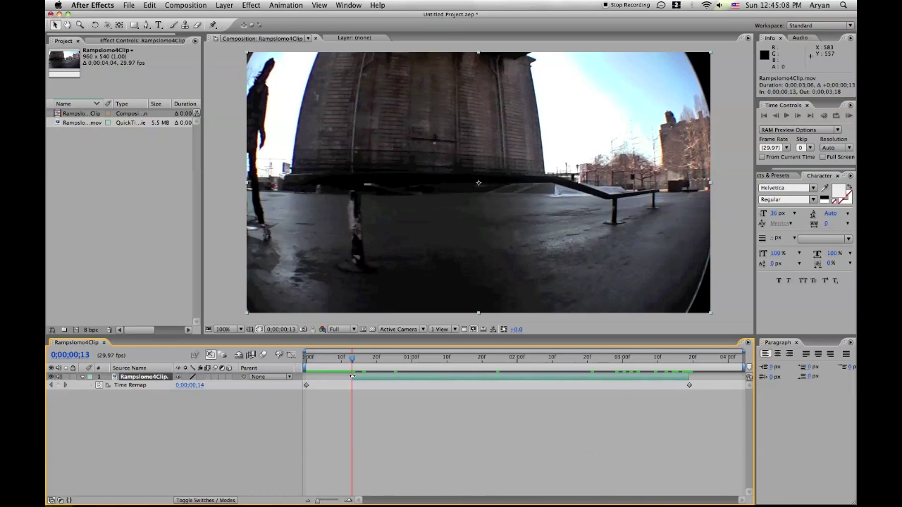
left_click_drag(306, 386, 433, 359)
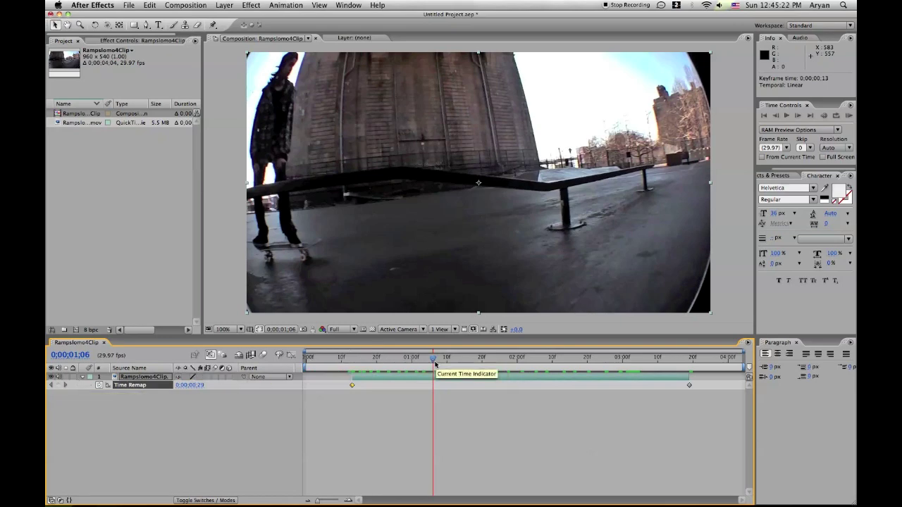
Add Time Remap keyframes at 2;03 and 2;11 around the rail trick
left_click_drag(436, 360, 529, 367)
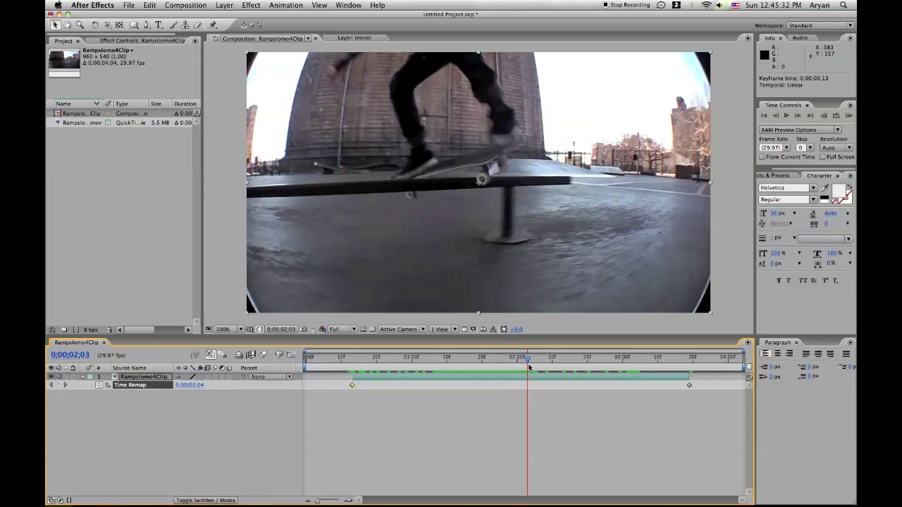
left_click(60, 385)
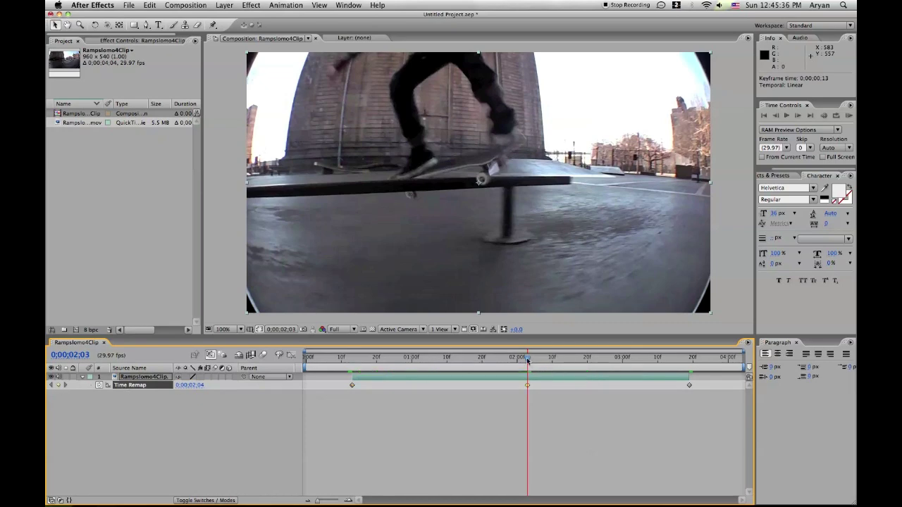
left_click_drag(527, 362, 556, 367)
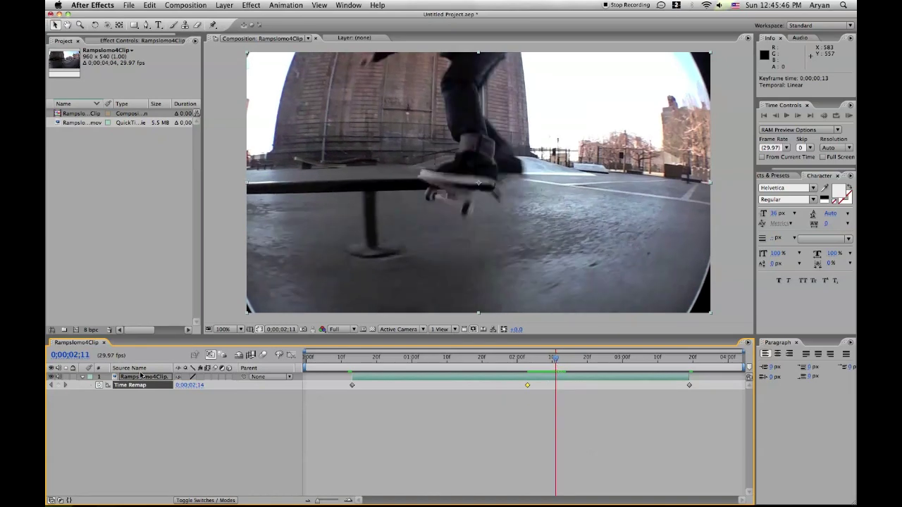
left_click(59, 385)
left_click_drag(562, 360, 521, 395)
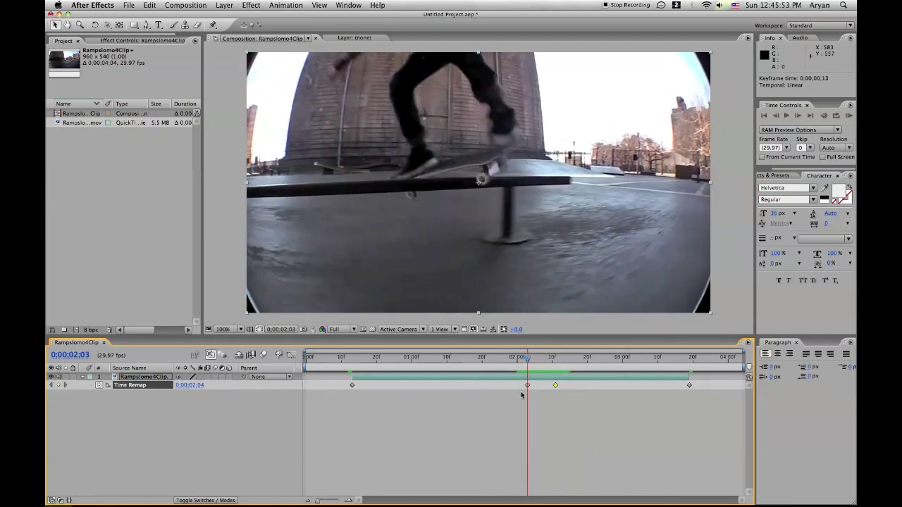
Display the Time Remap curve in the Graph Editor as a speed graph showing 1.29 seconds/sec
left_click(292, 357)
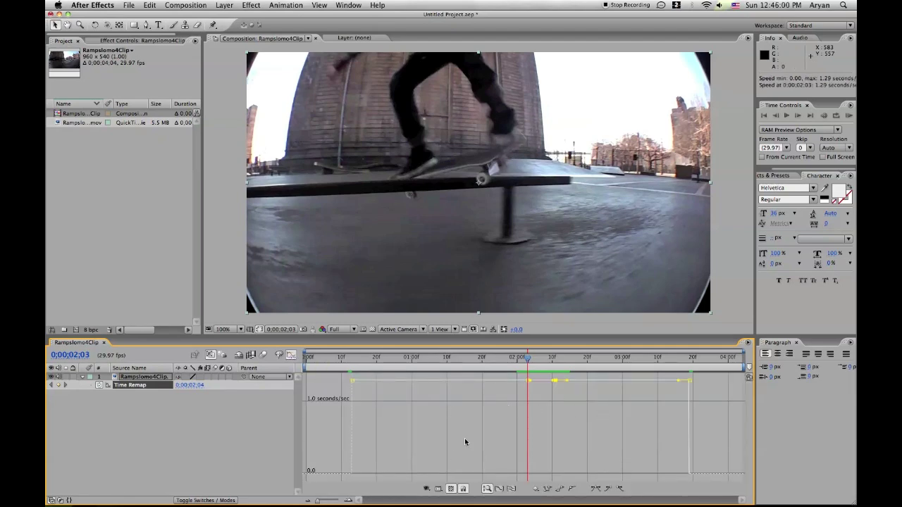
left_click(439, 489)
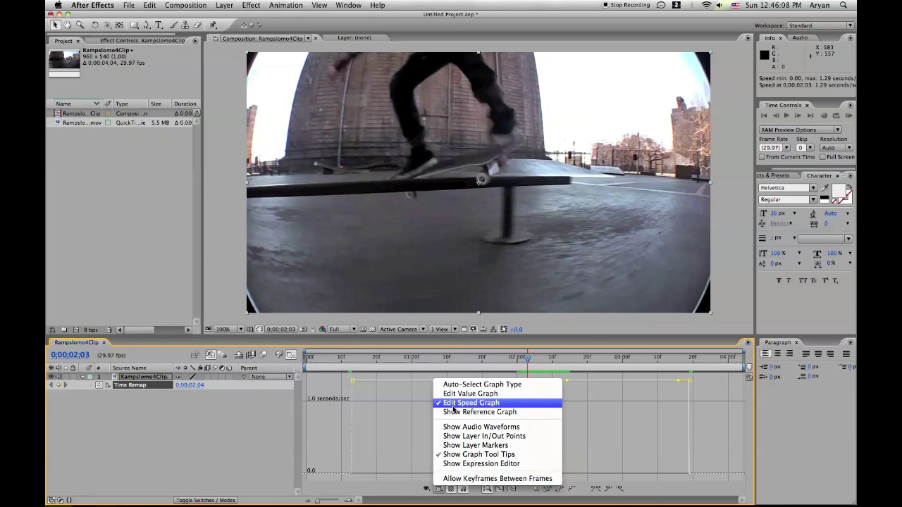
left_click(453, 405)
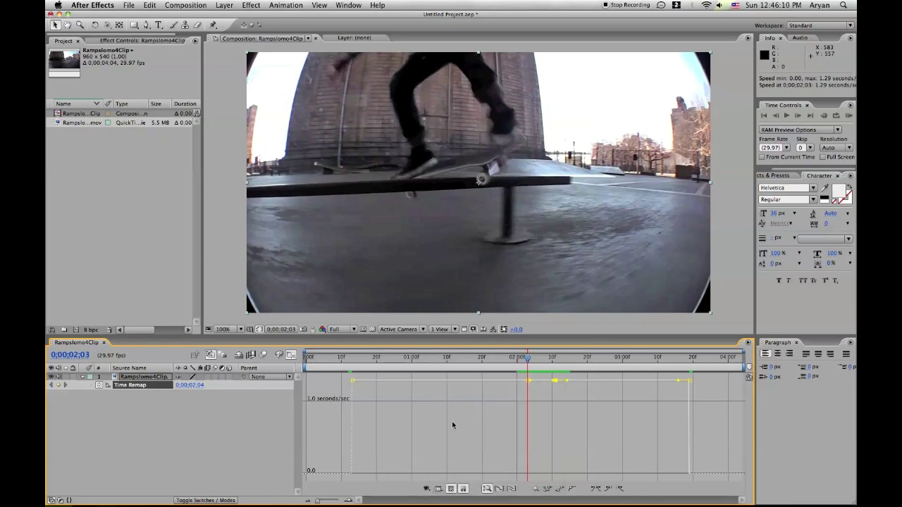
left_click(438, 488)
left_click(462, 385)
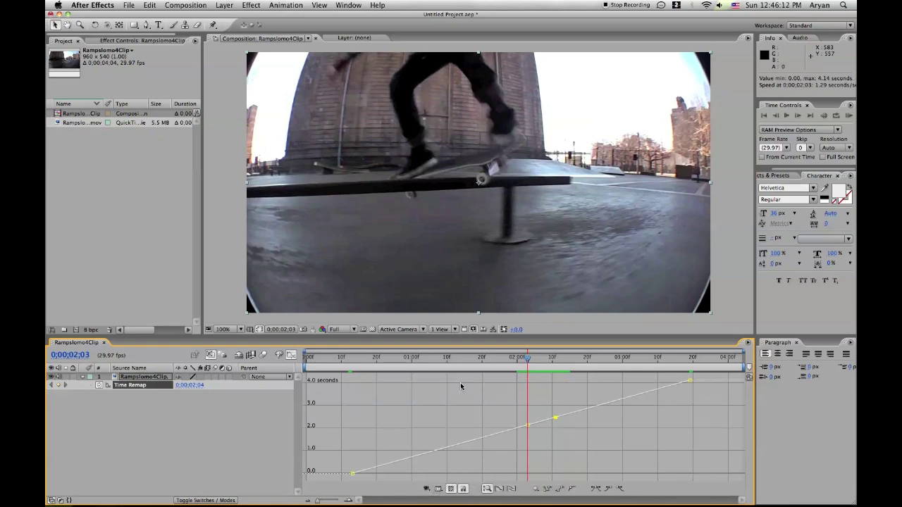
left_click(440, 488)
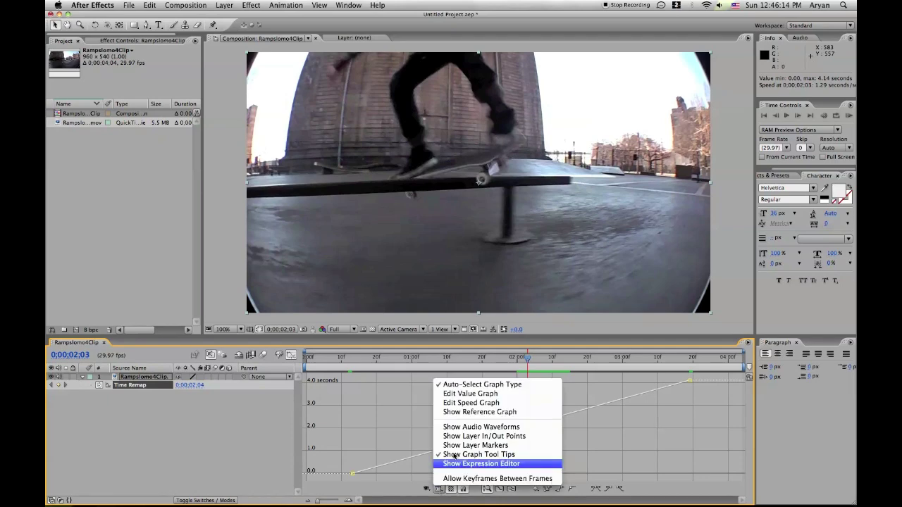
left_click(463, 403)
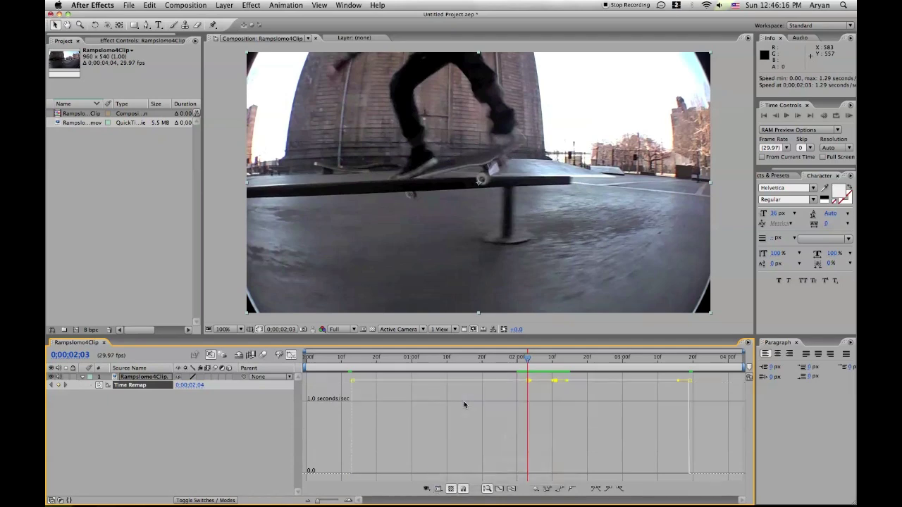
mouse_move(527, 362)
left_mouse_down()
mouse_move(536, 363)
mouse_move(528, 362)
left_mouse_up()
left_click_drag(317, 501, 327, 502)
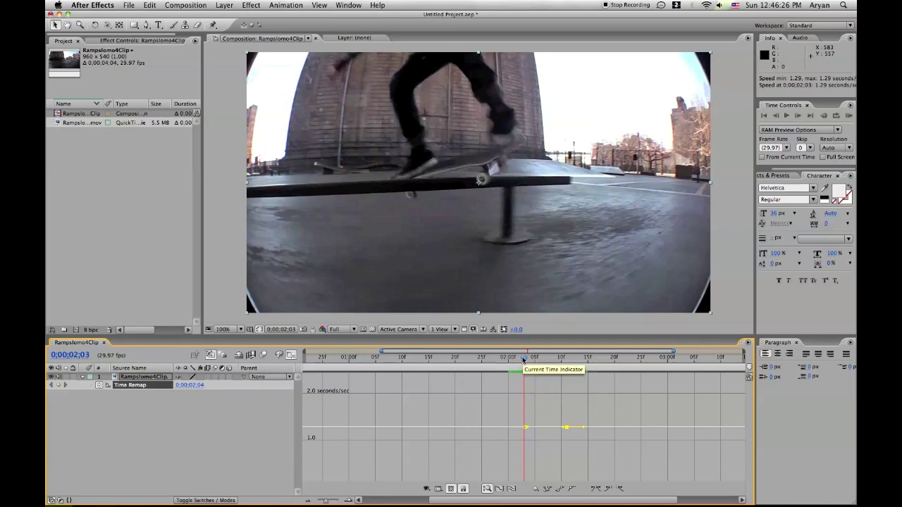
Shift the middle speed keyframes 4 frames later, slowing the rail trick to 0.32 seconds/sec
mouse_move(524, 360)
left_mouse_down()
mouse_move(560, 362)
mouse_move(530, 363)
left_mouse_up()
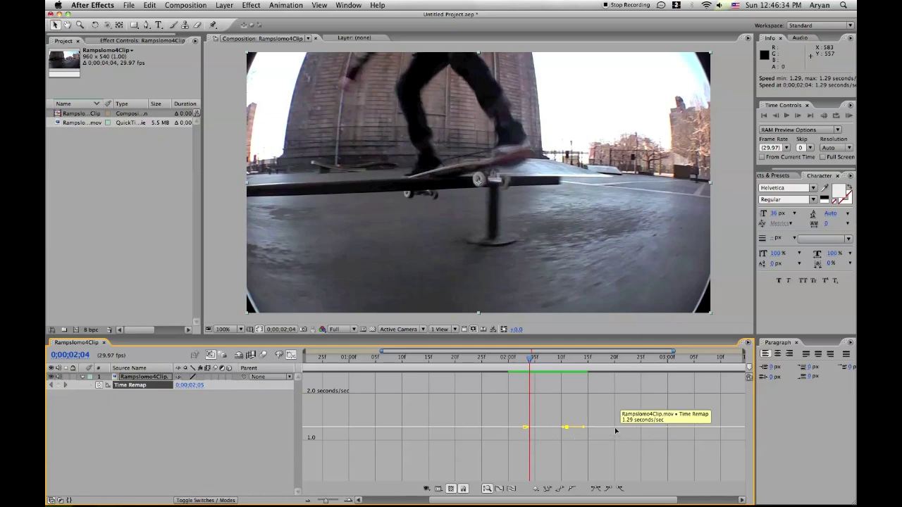
left_click_drag(327, 501, 322, 502)
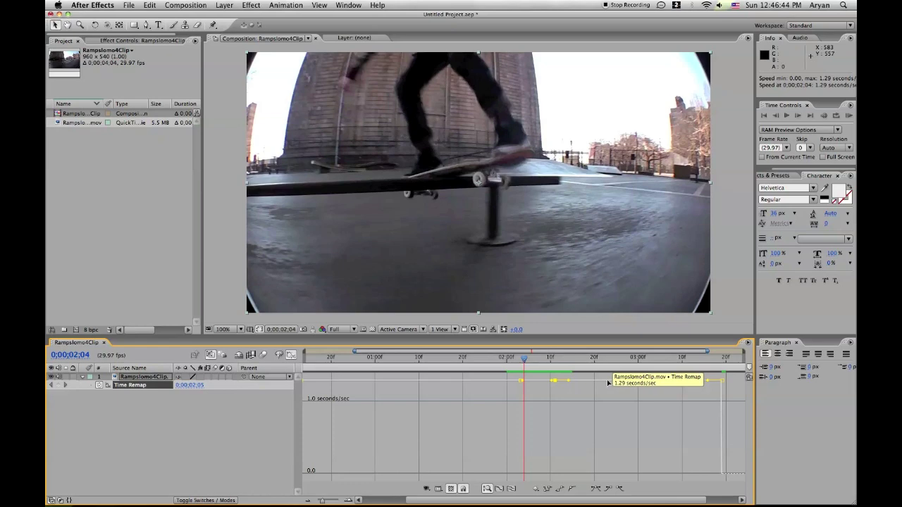
left_click_drag(611, 384, 706, 390)
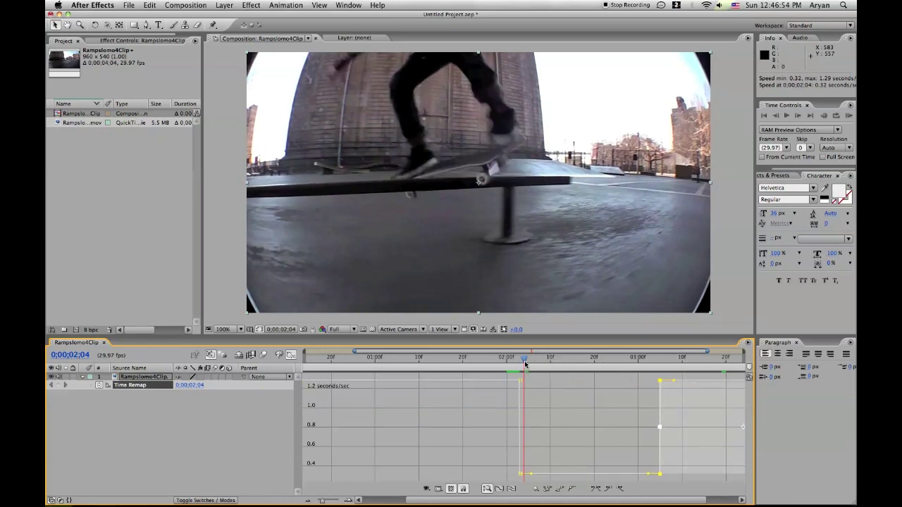
left_click_drag(525, 363, 461, 374)
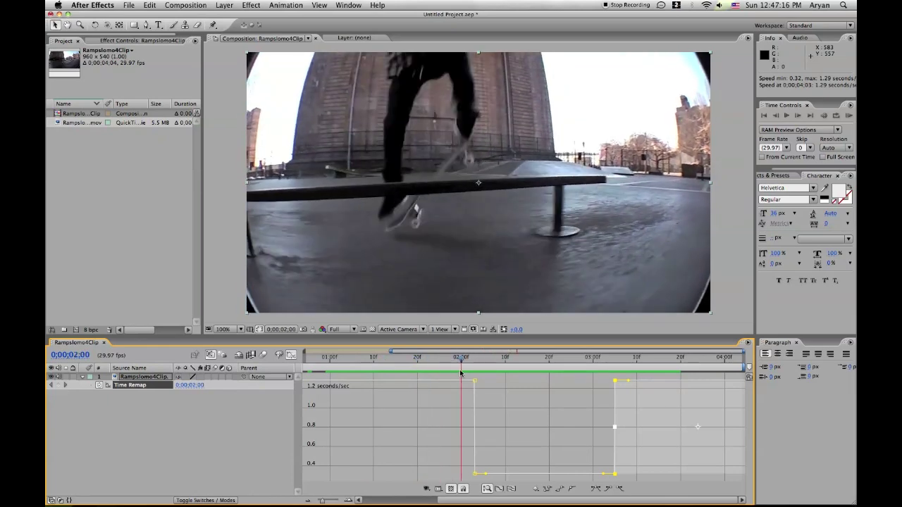
mouse_move(480, 475)
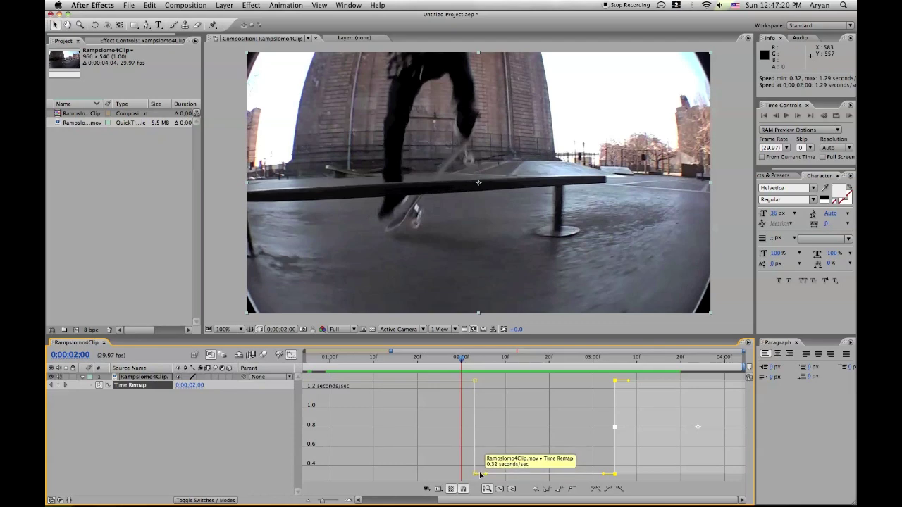
Drag the speed keyframes' influence handles to ease into and out of slow motion
left_click_drag(476, 476, 477, 393)
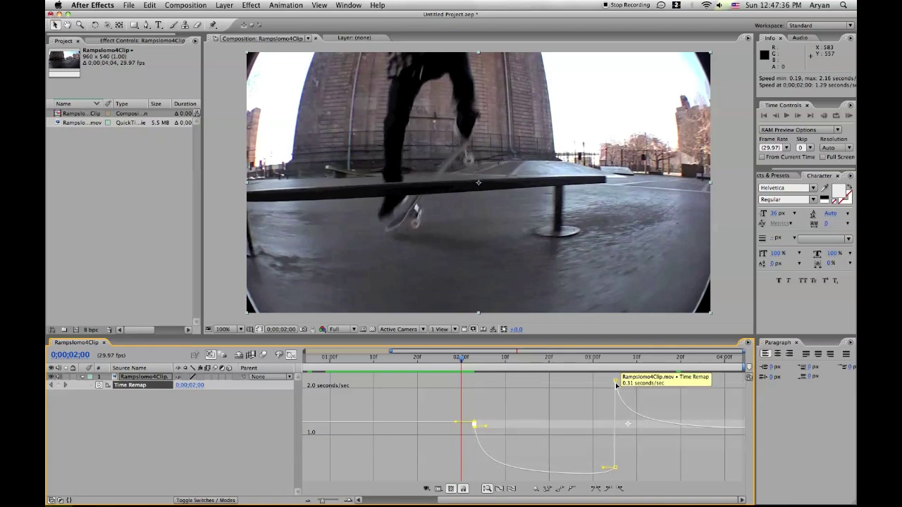
left_click(615, 379)
left_click_drag(615, 381, 614, 420)
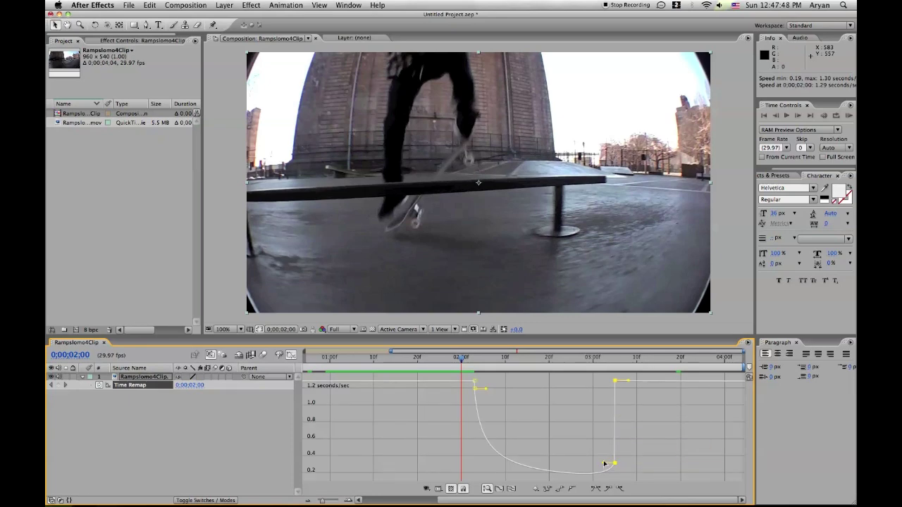
left_click_drag(603, 463, 614, 383)
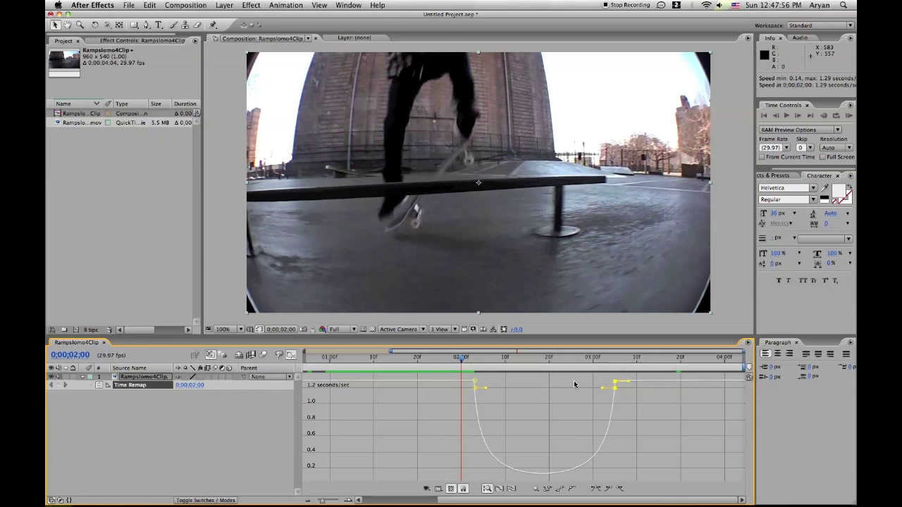
Scrub through the speed ramp to preview it, then return to frame 0
left_click_drag(460, 359, 430, 358)
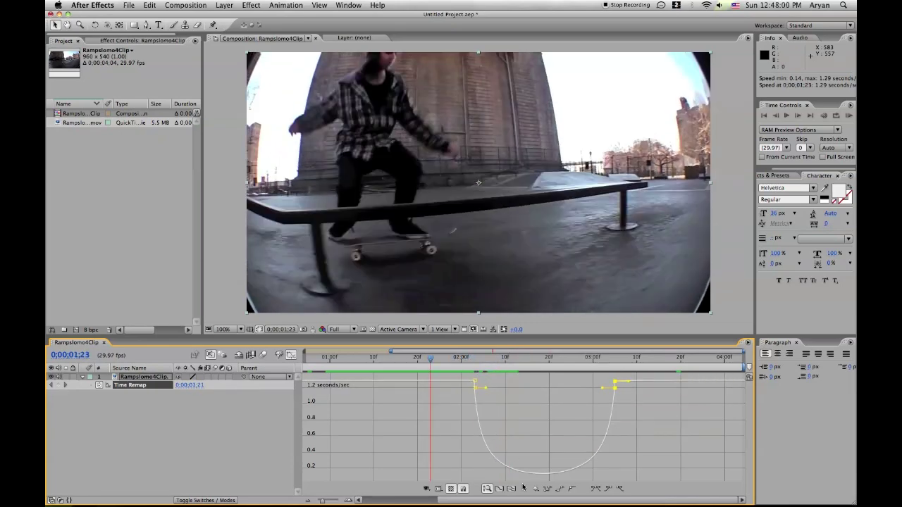
left_click_drag(431, 360, 470, 361)
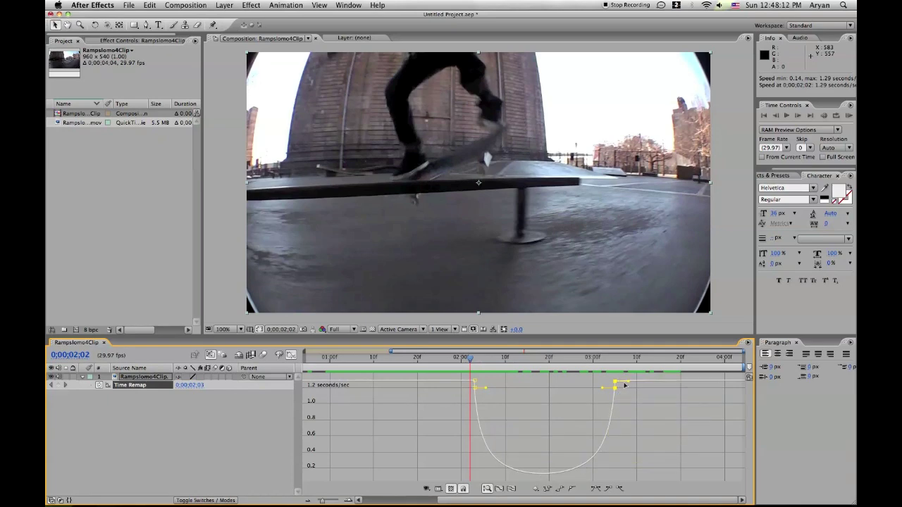
left_click_drag(470, 362, 301, 401)
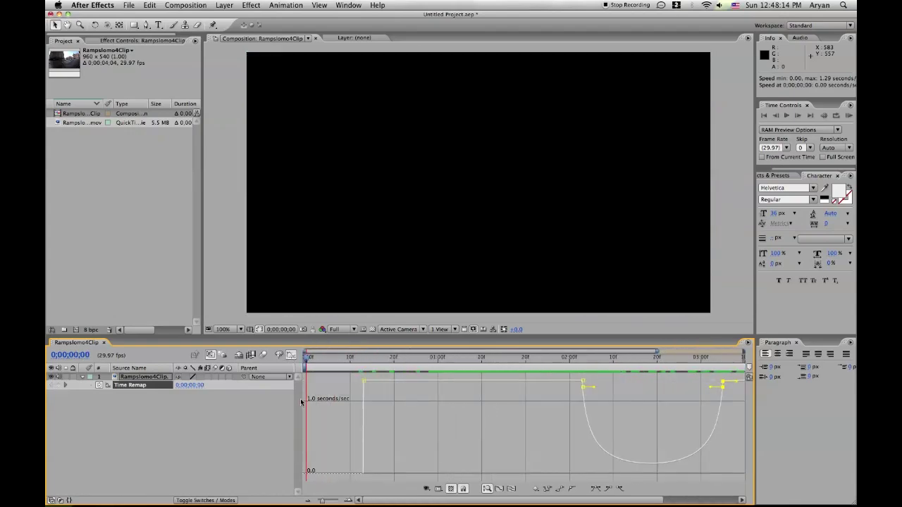
Close the Graph Editor and scrub through the retimed clip in the layer timeline
left_click(290, 355)
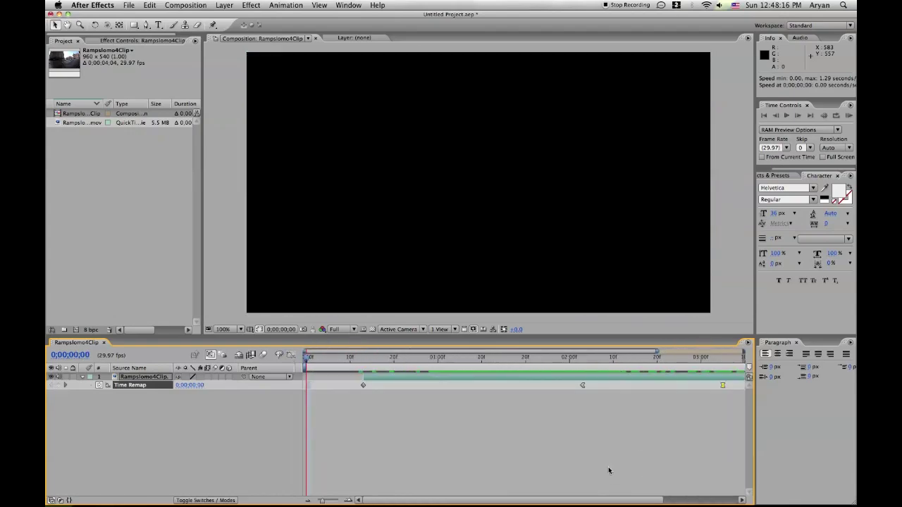
left_click_drag(405, 502, 468, 403)
left_click_drag(303, 359, 274, 363)
left_click(131, 5)
Export the composition as a QuickTime movie named Rampedslomo.mov to the Desktop
mouse_move(187, 156)
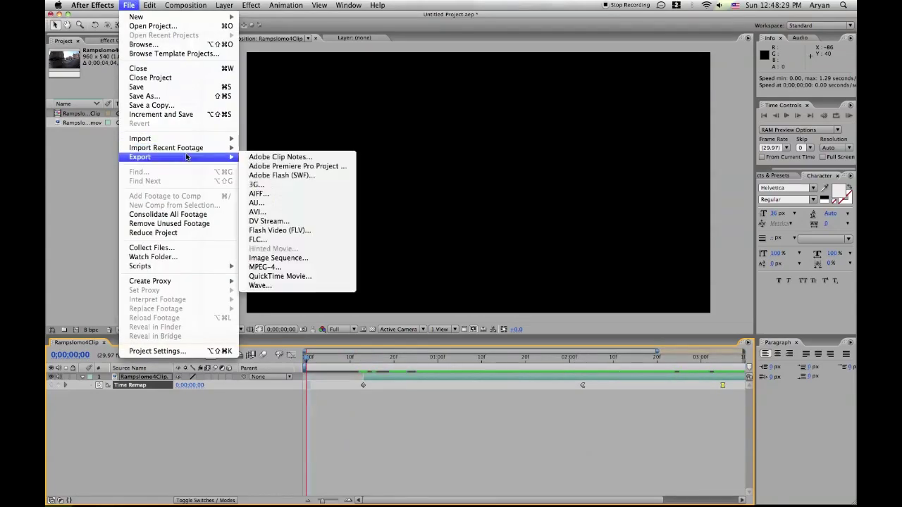
left_click(309, 276)
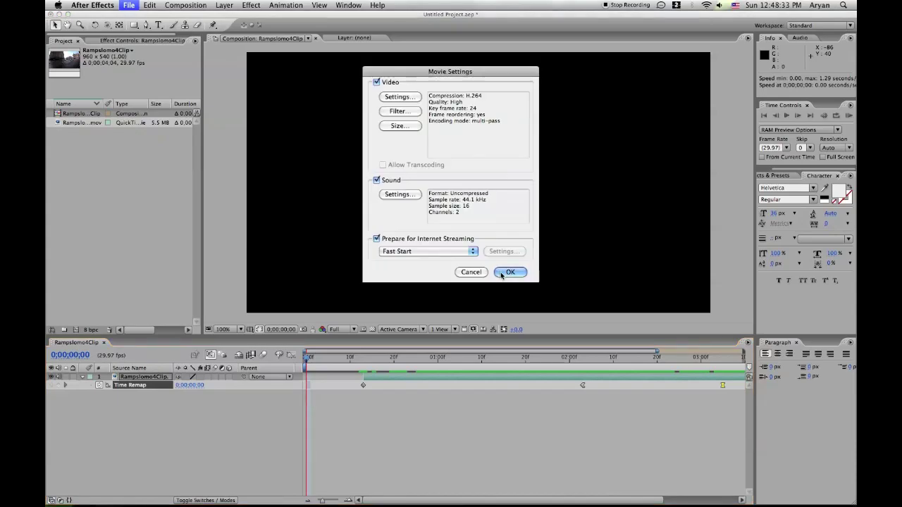
left_click(507, 272)
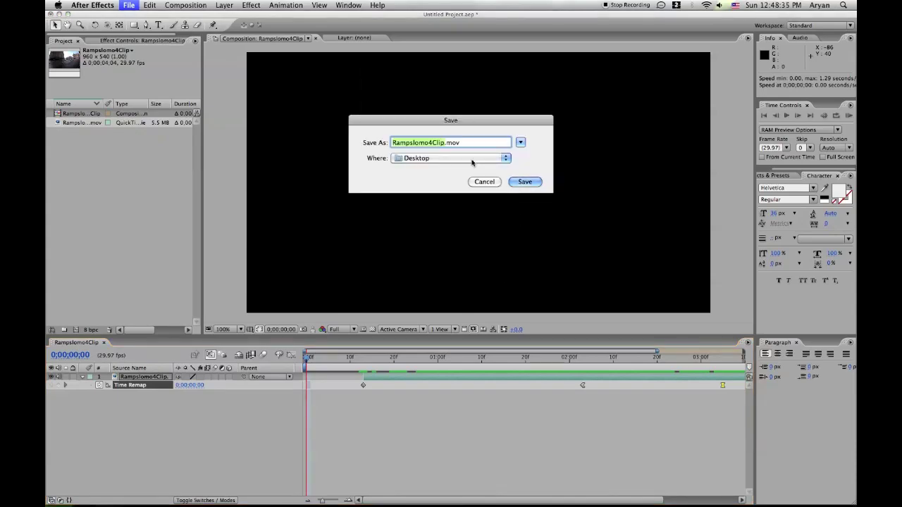
type("Ramped")
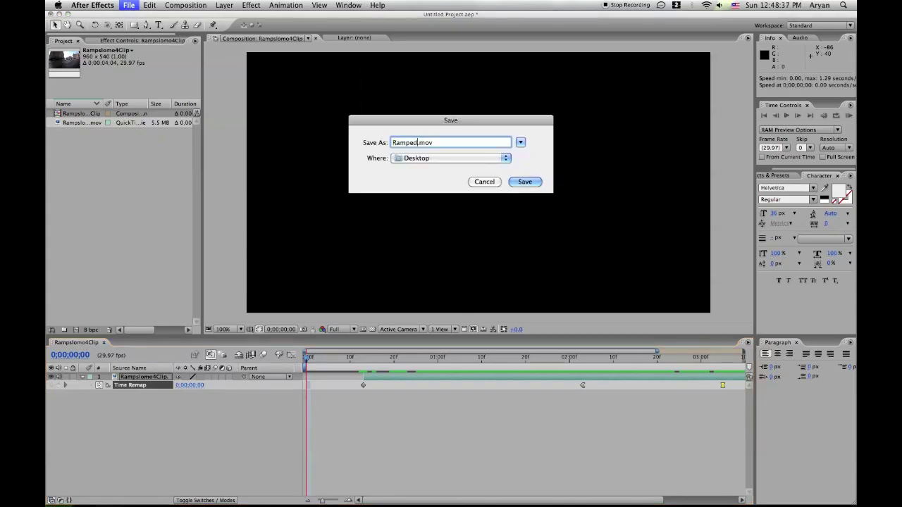
type("slomo")
key("Return")
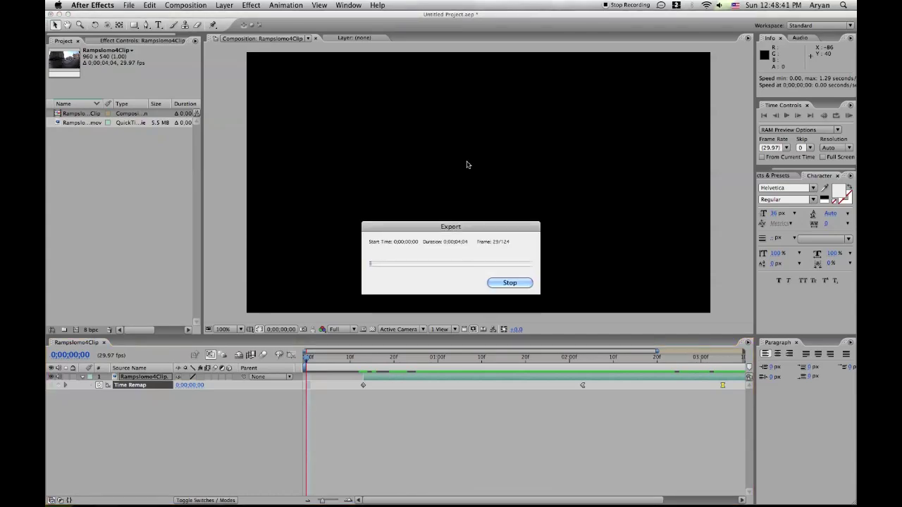